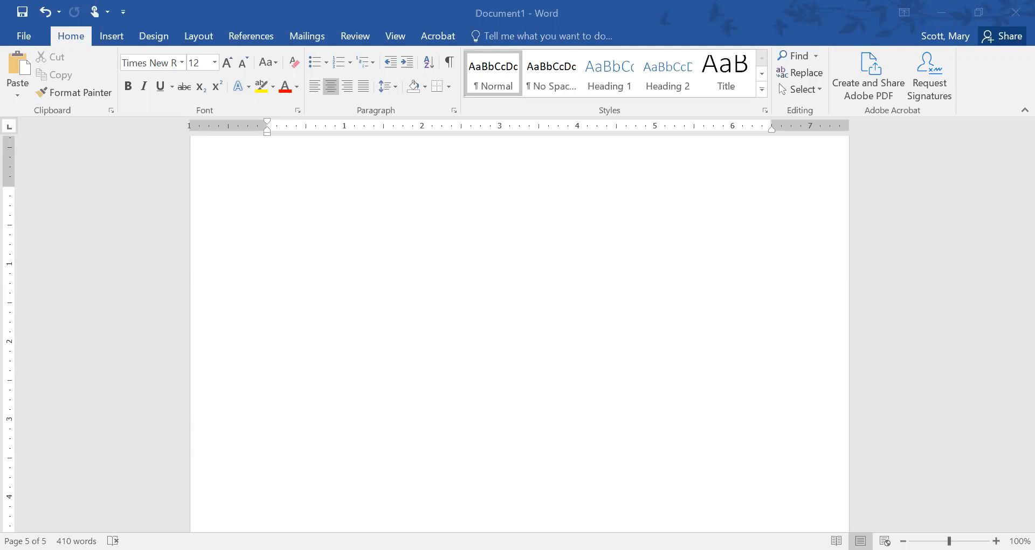
Enter the headings "APPENDIX A" and "INFORMATION ON APPENDICES" on separate lines at the start of the blank page, with a new line below
scroll(662, 301, up, 2)
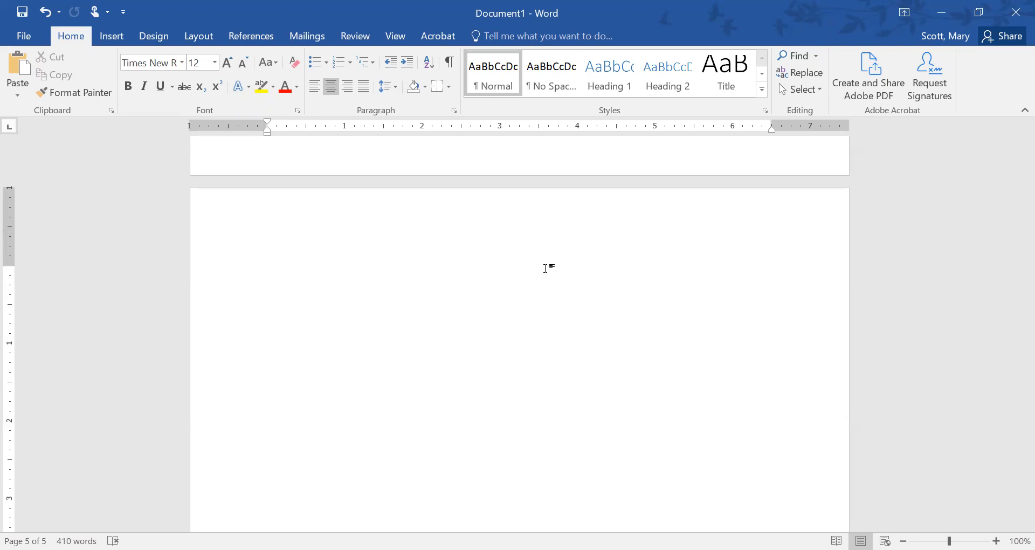
text(APPENDIX A)
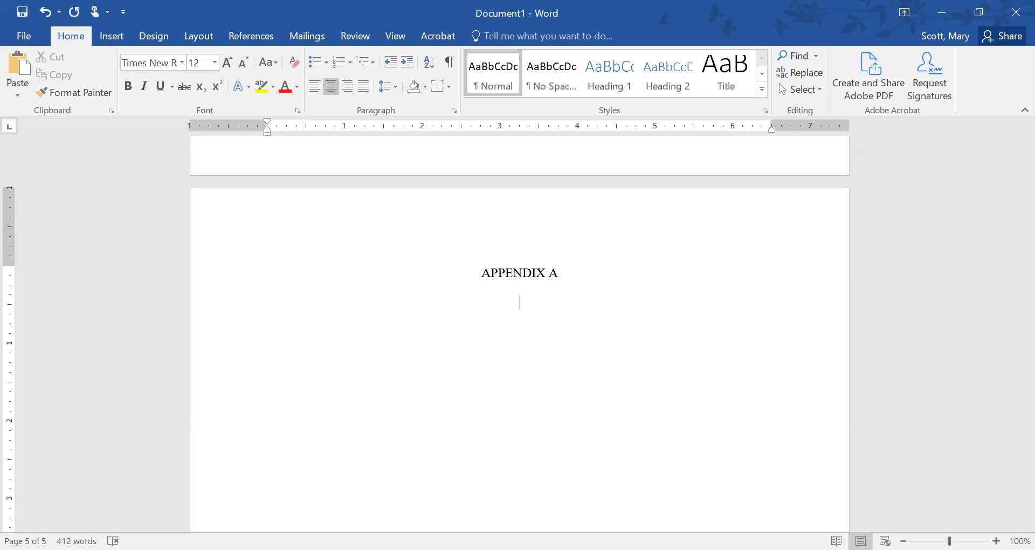
text(INFORMATION ON APPENDICES)
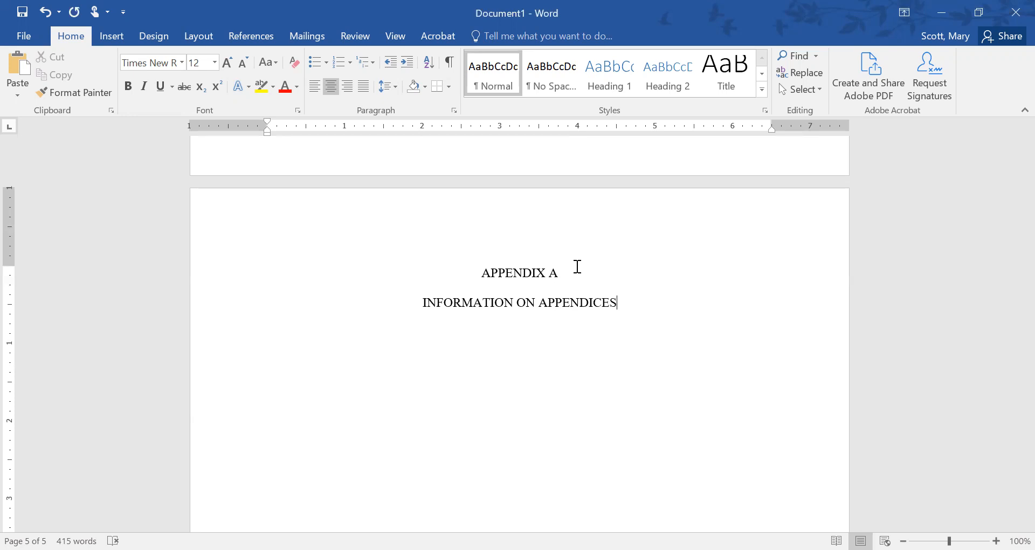
key(Return)
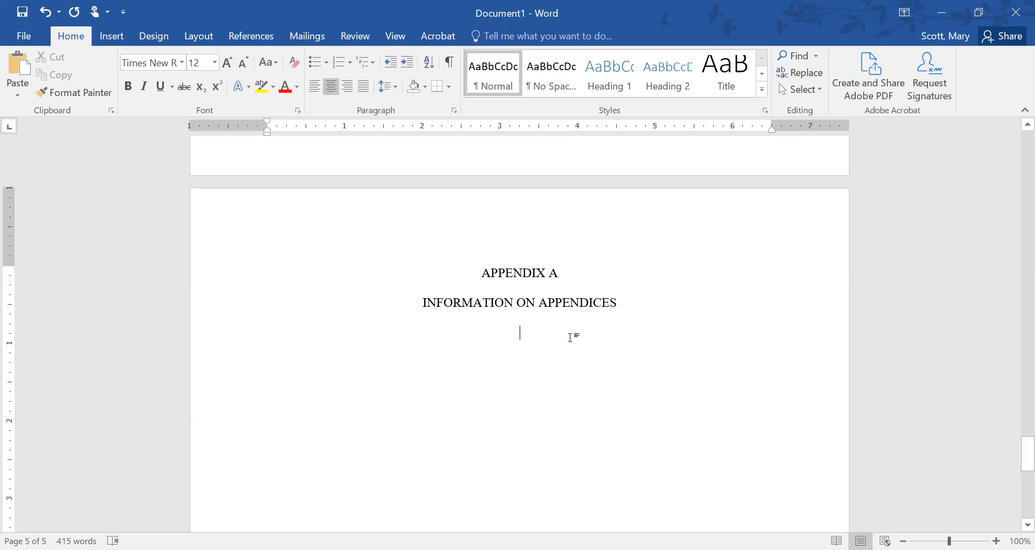
Paste the two copied paragraphs starting "Your appendix materials should come after your reference list" below the Appendix A title, keeping text only
text(Your appendix materials should come after your reference list, even if you cite a source within your appendix. All appendices should be identified by a letter and a title. The letter and title should be listed on your Table of Contents in the correct order. Appendices can include surveys, interview scripts, recruitment materials, IRB approval materials, and so forth. Appendix titles should be in regular face type, in all caps, centered and double-spaced, 0 pt. The formatting is similar to the formatting of your chapter titles. Appendix titles should also be on the same page as the information it qualifies.)
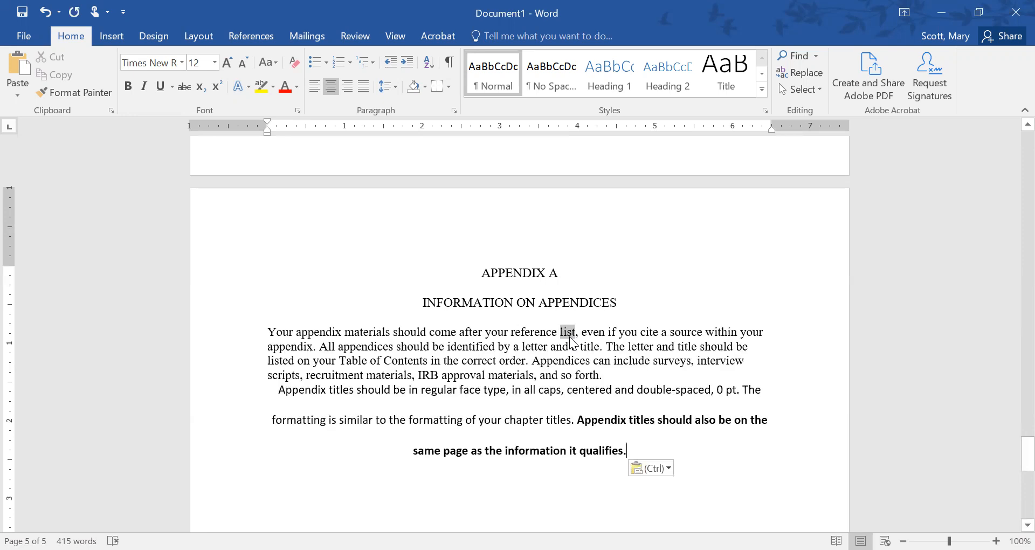
double_click(570, 338)
scroll(748, 450, down, 6)
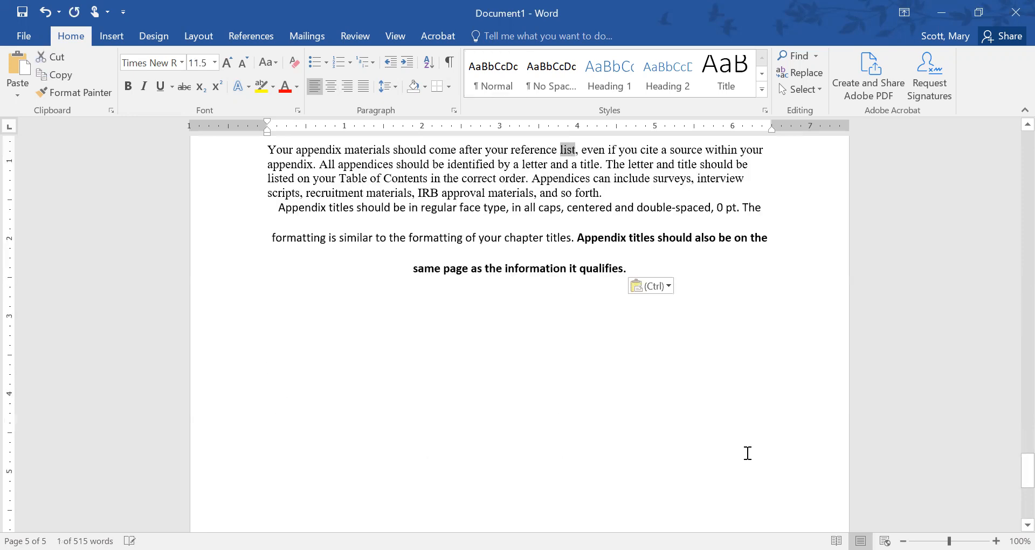
scroll(638, 356, up, 1)
click(611, 303)
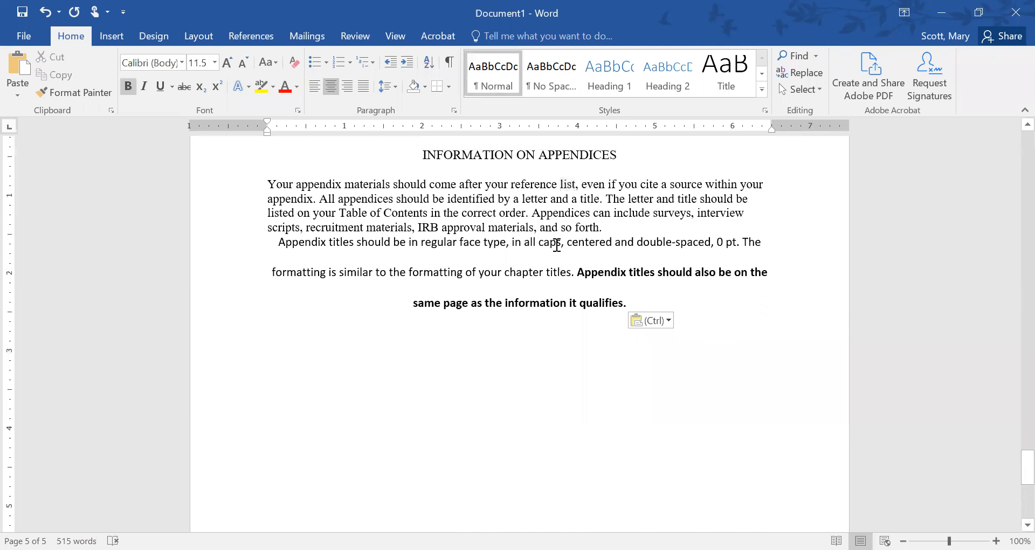
scroll(574, 337, up, 2)
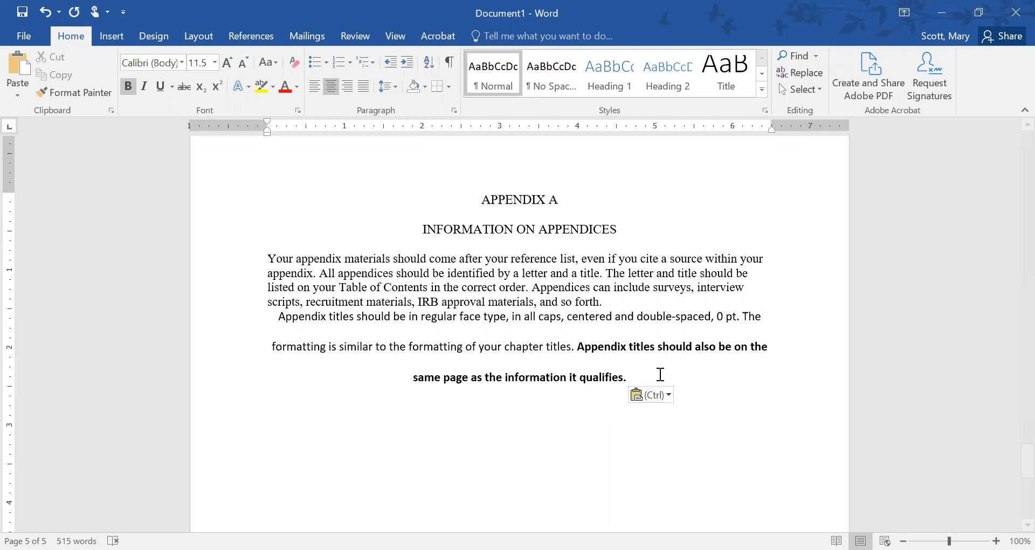
click(667, 395)
click(689, 432)
scroll(432, 295, down, 1)
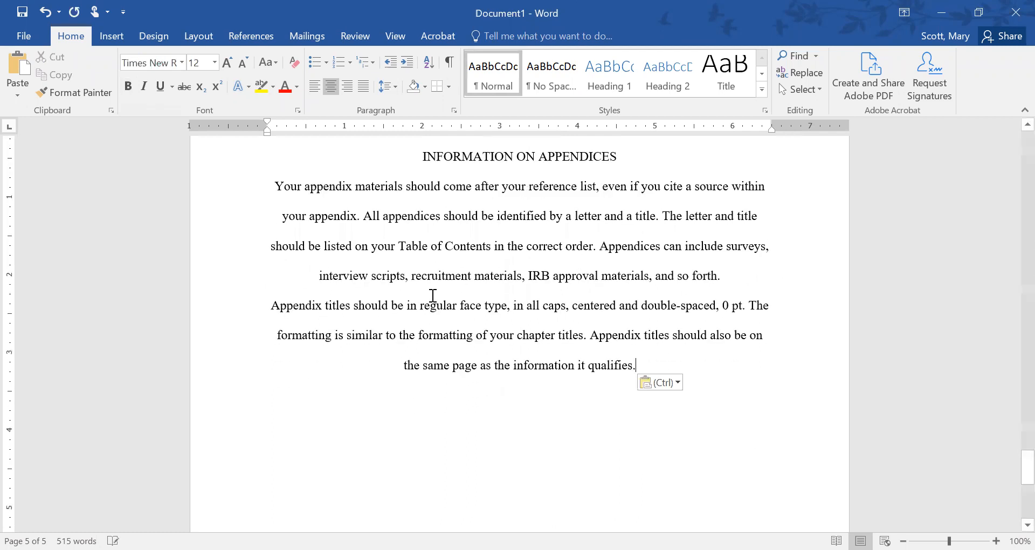
Left-align the two body paragraphs of Appendix A and indent the first line of each
shift+click(264, 188)
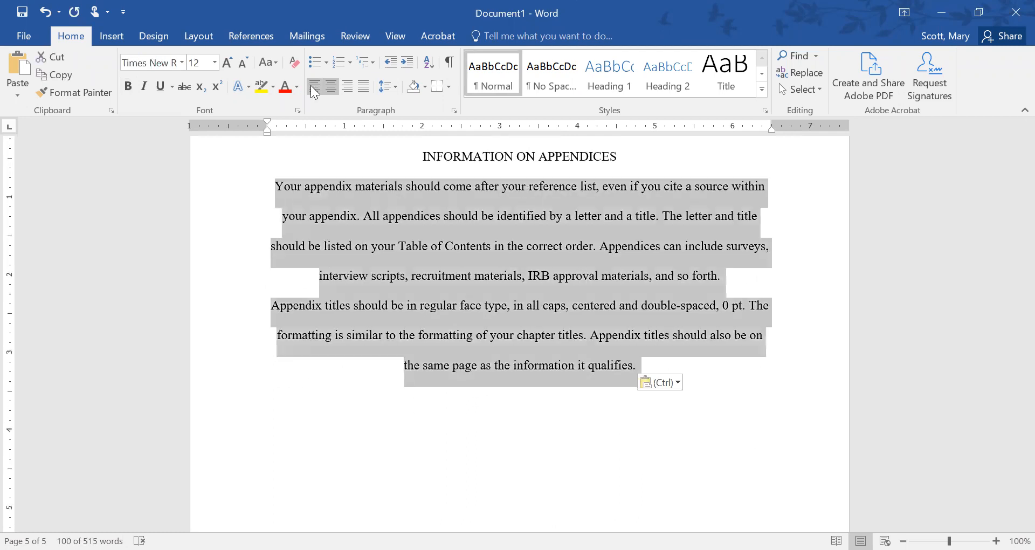
click(314, 86)
click(269, 186)
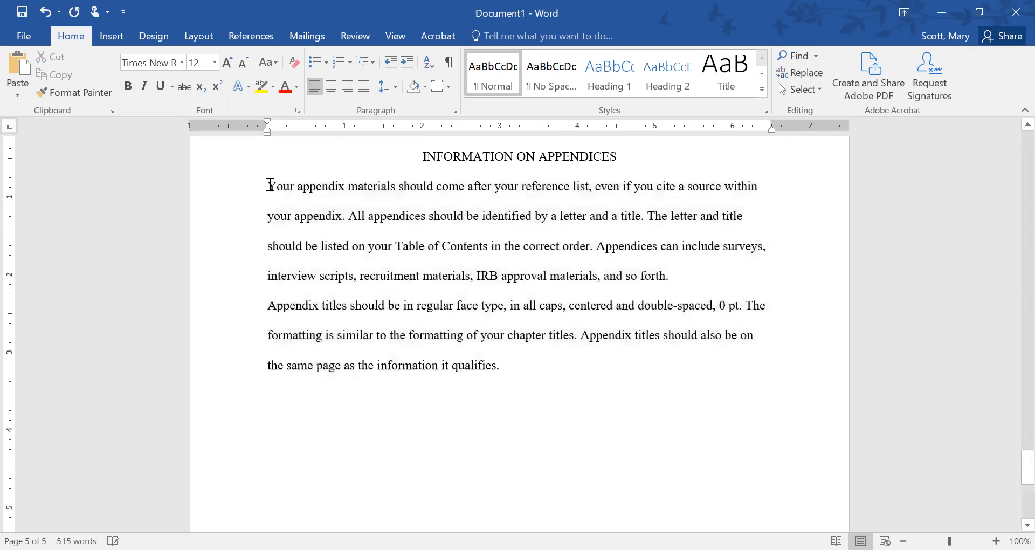
key(Tab)
click(261, 304)
key(Tab)
click(608, 349)
Review the layout of the Appendix A headings and body paragraphs on the page
scroll(609, 352, up, 1)
scroll(453, 318, down, 2)
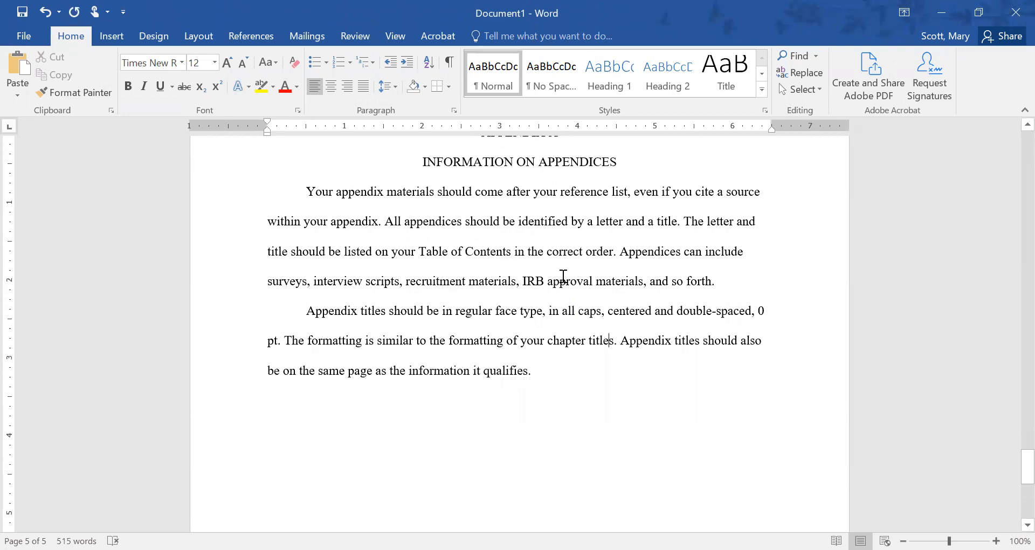
scroll(808, 357, up, 1)
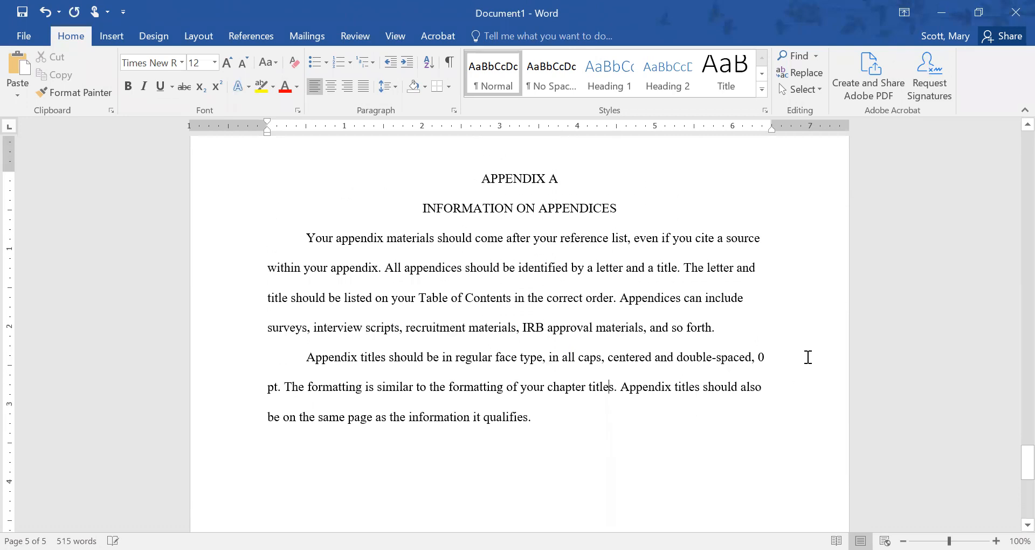
click(609, 369)
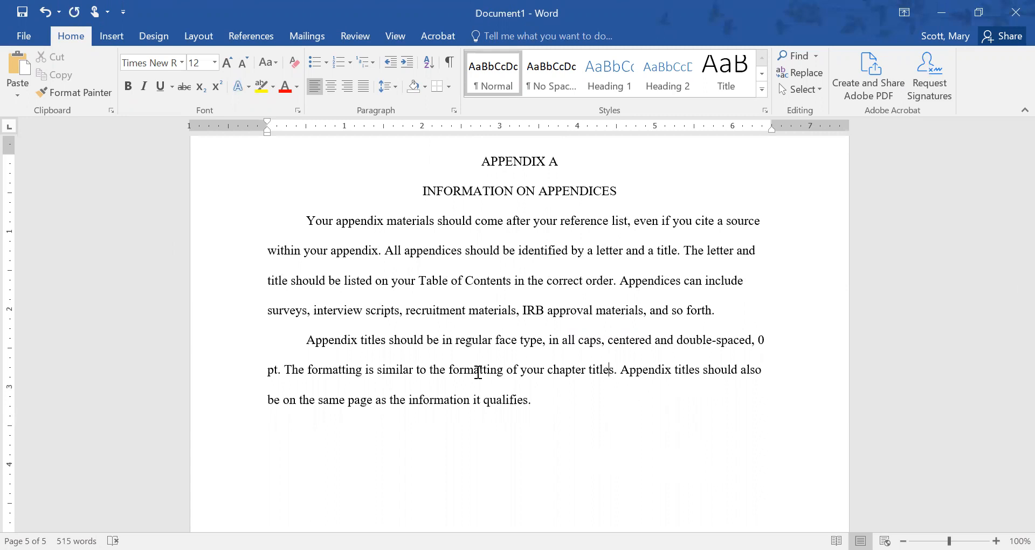
scroll(695, 325, down, 3)
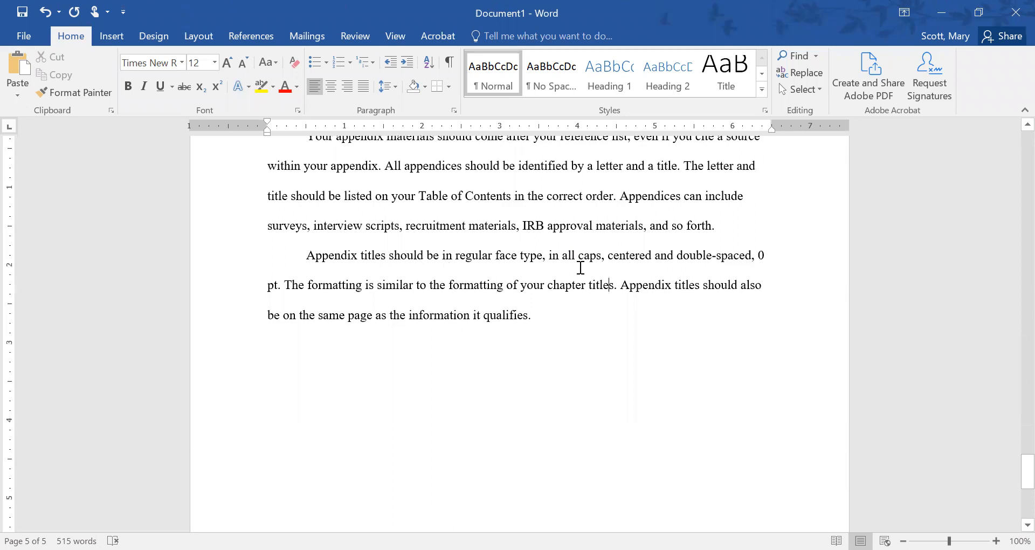
scroll(580, 267, up, 3)
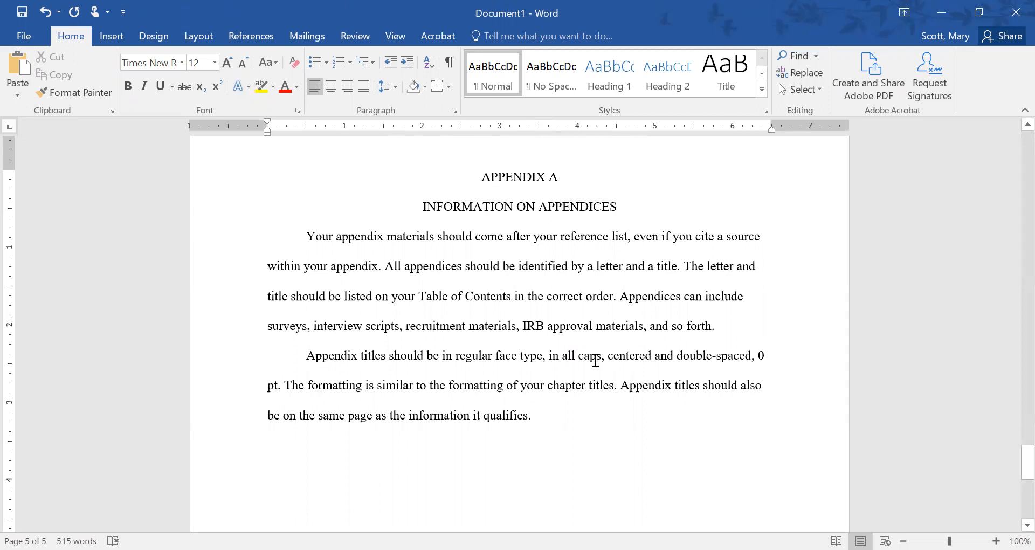
scroll(595, 360, down, 1)
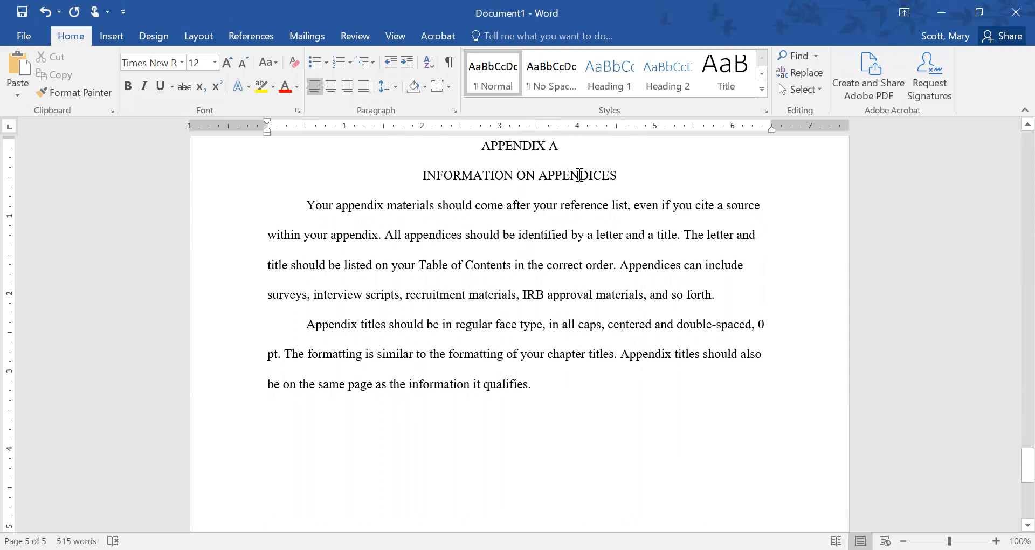
scroll(579, 175, down, 1)
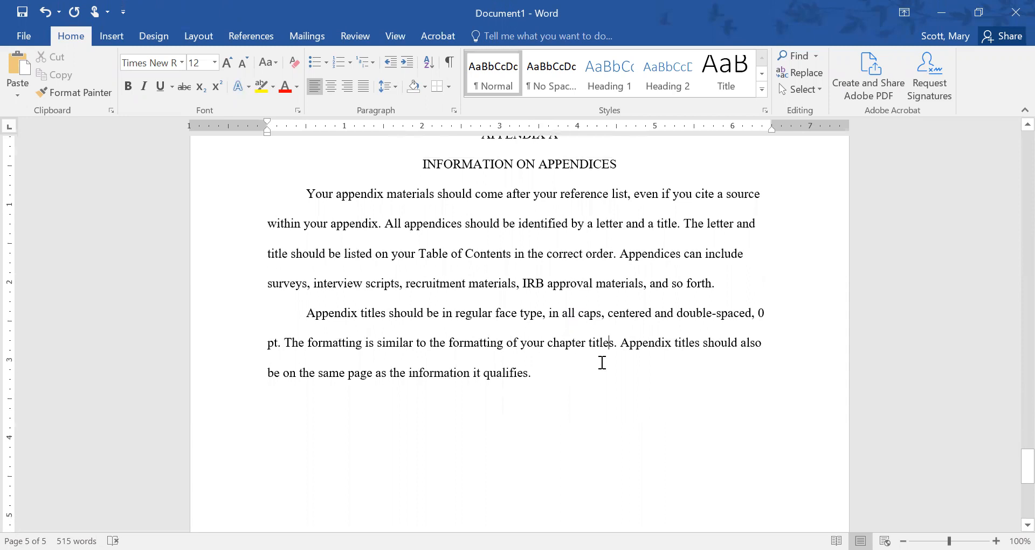
scroll(598, 334, up, 1)
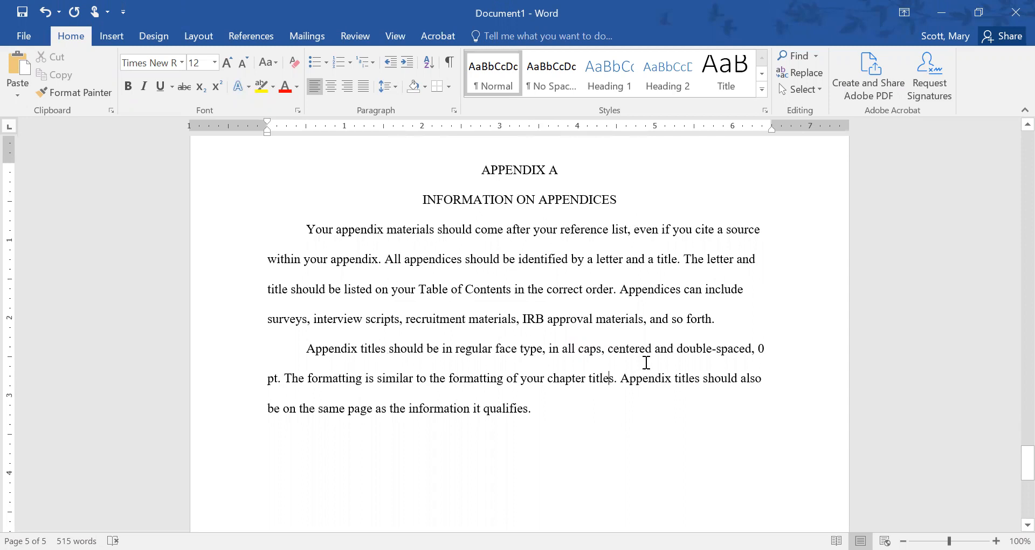
scroll(604, 340, down, 2)
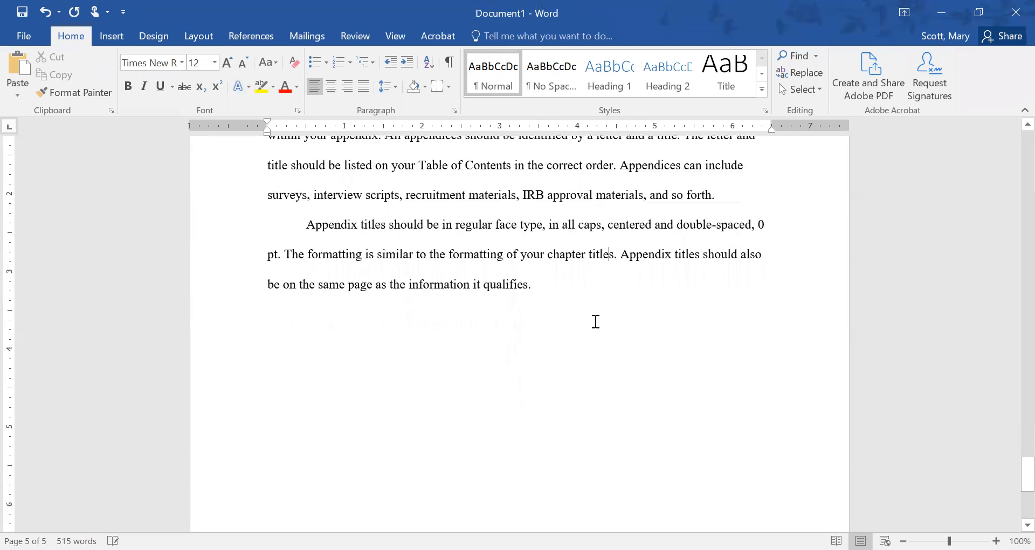
scroll(575, 293, up, 3)
scroll(561, 340, down, 3)
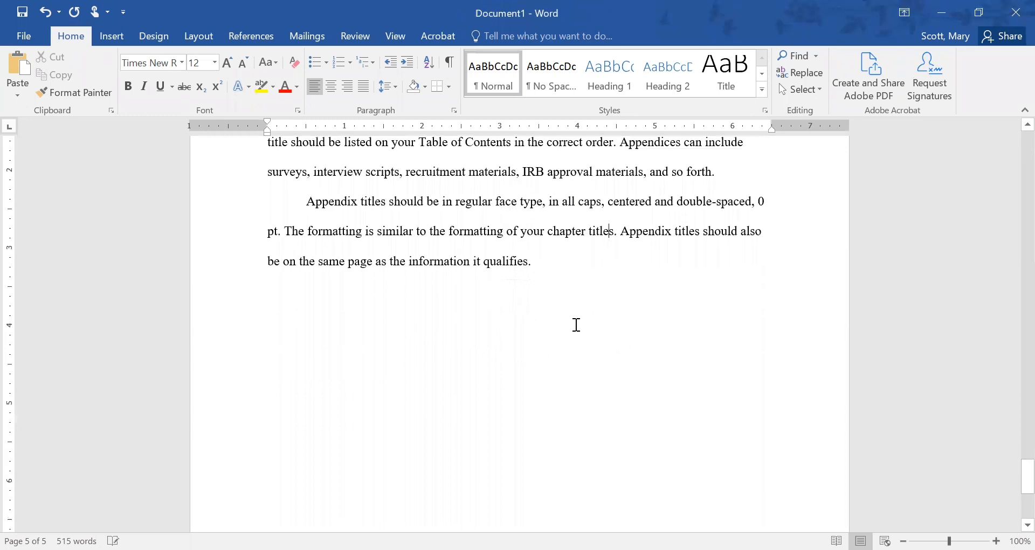
Insert a page break on a new line after the last paragraph of Appendix A
click(621, 264)
key(Return)
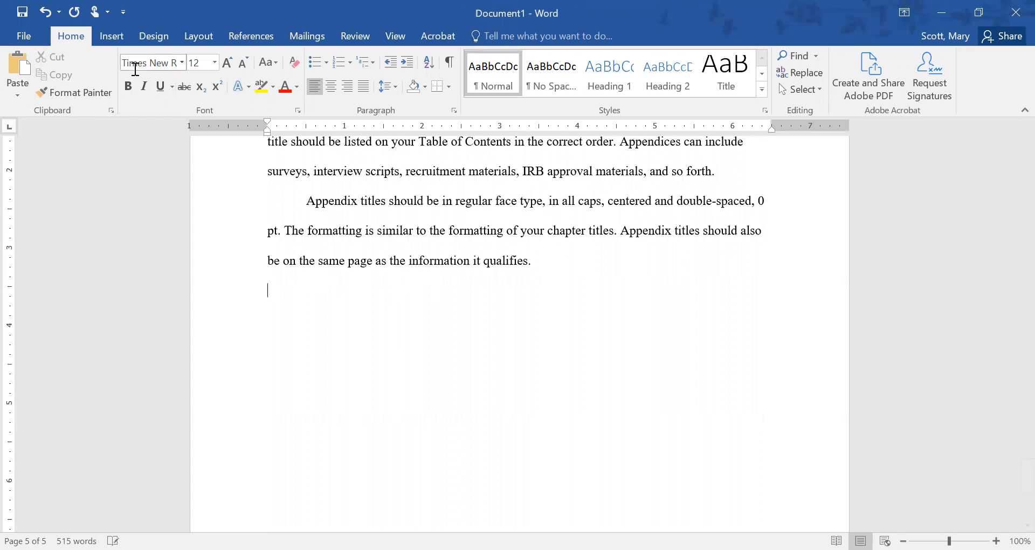
click(109, 37)
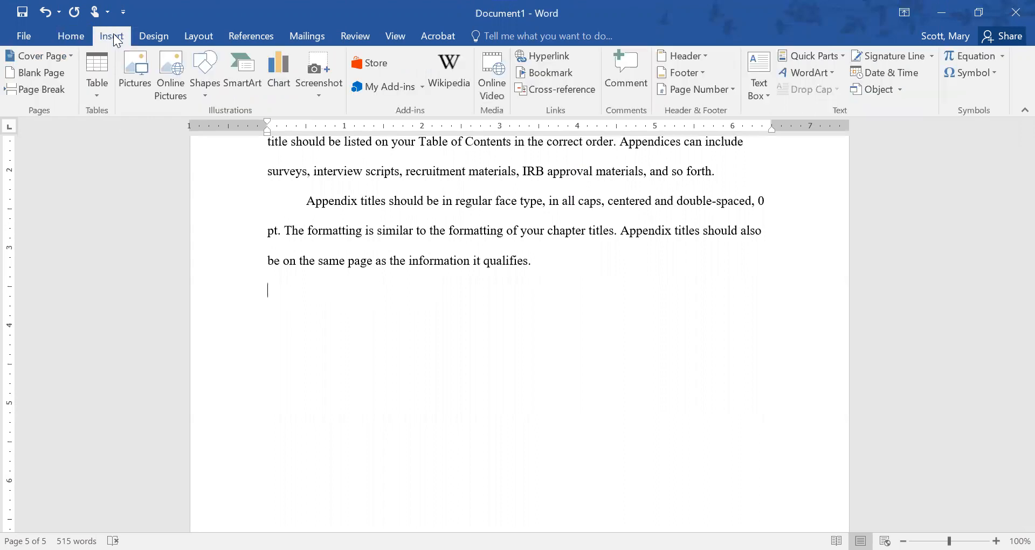
click(37, 89)
scroll(543, 304, down, 2)
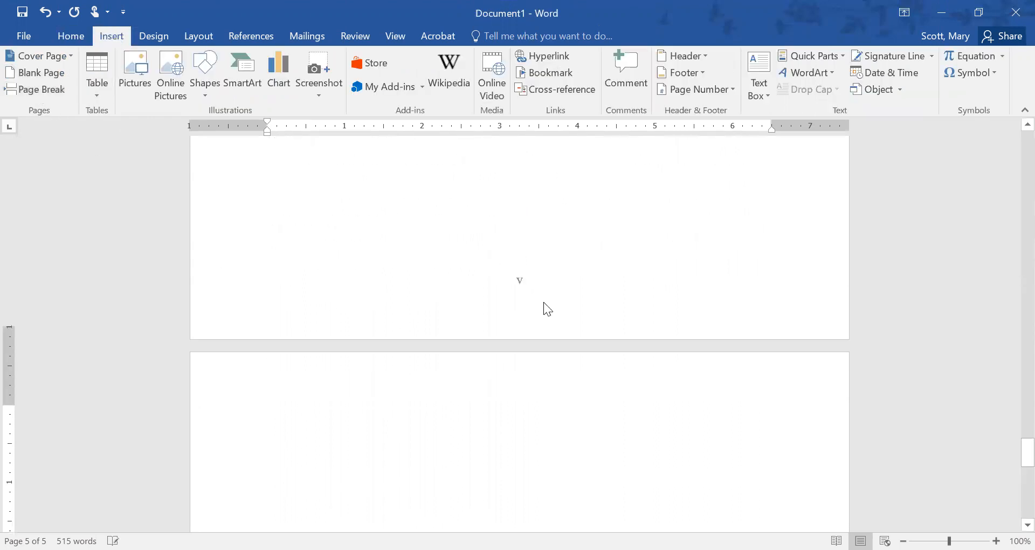
Add the centered headings "APPENDIX B" and "SCREENSHOT EXAMPLE" on separate lines at the start of the new page
click(75, 38)
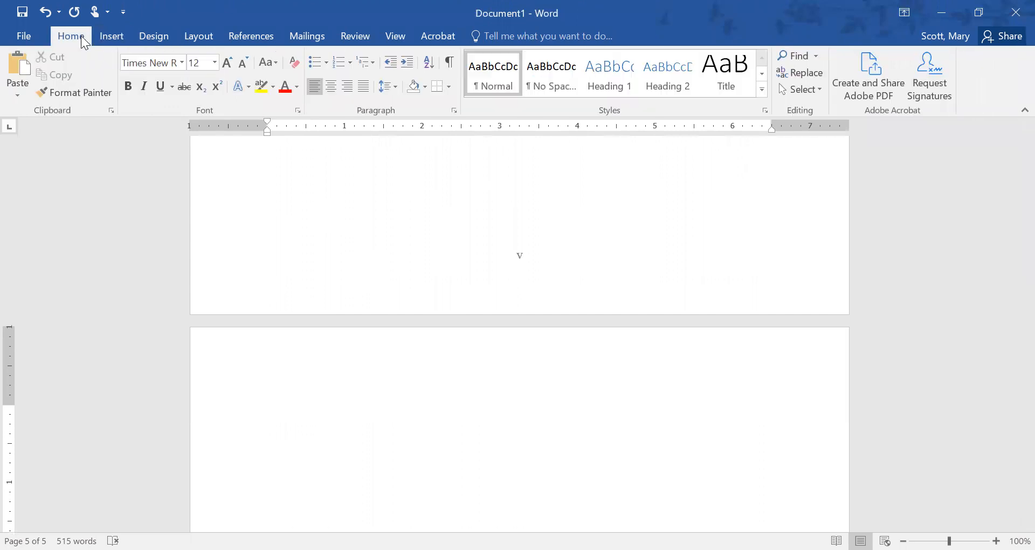
click(332, 87)
scroll(520, 372, down, 6)
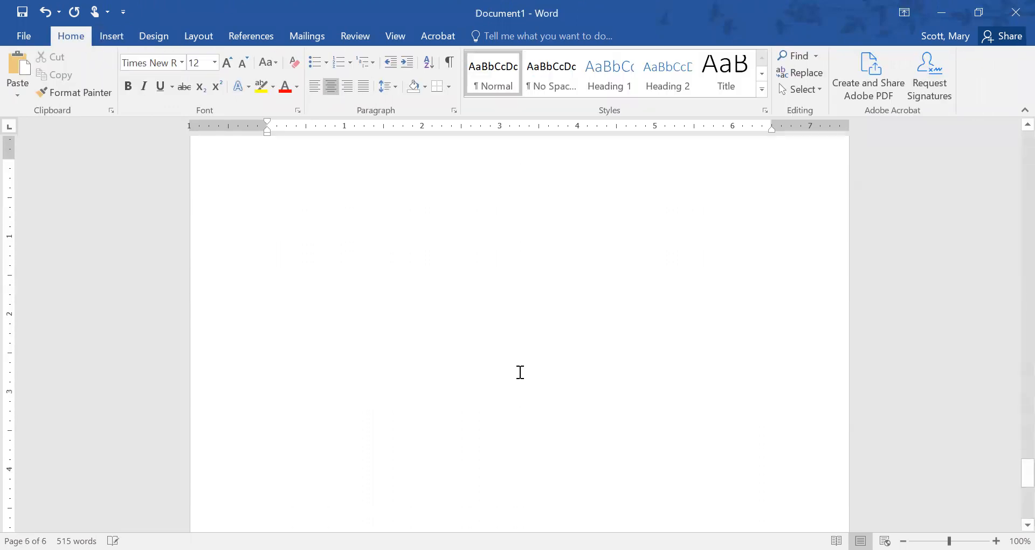
text(APPENDIX B )
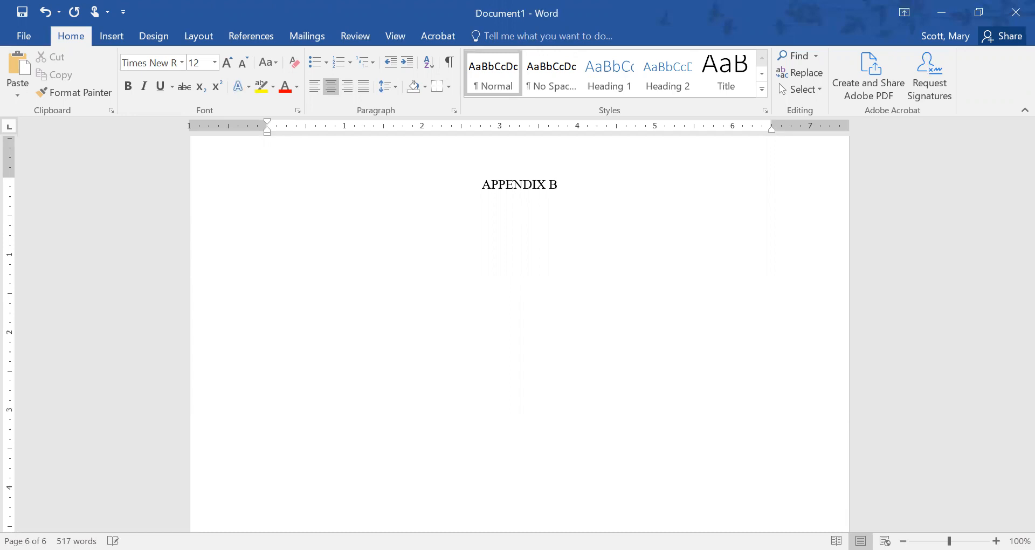
text(SCREENSHOT EXAMPLE)
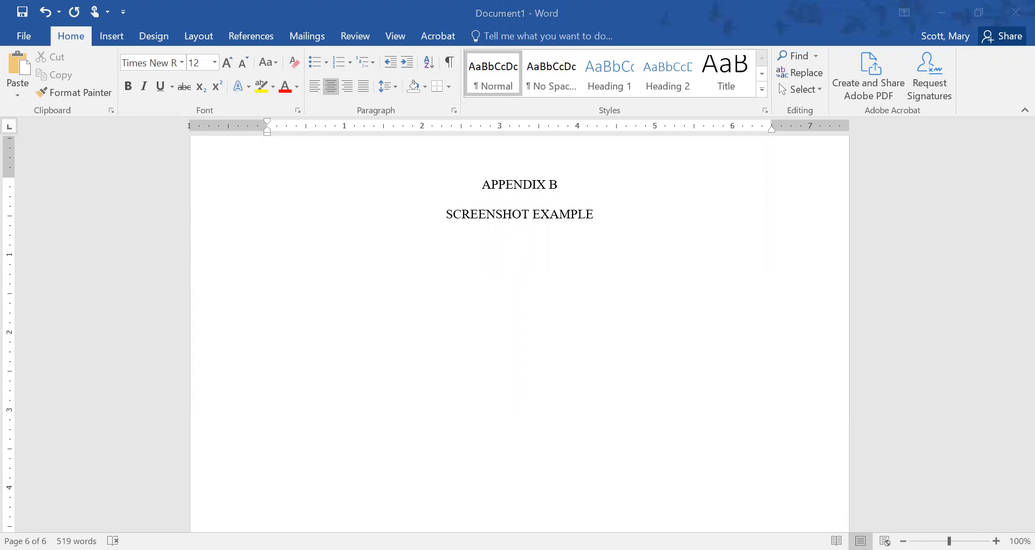
Paste the copied e-mail screenshot below the "SCREENSHOT EXAMPLE" heading
click(501, 351)
key(ctrl+v)
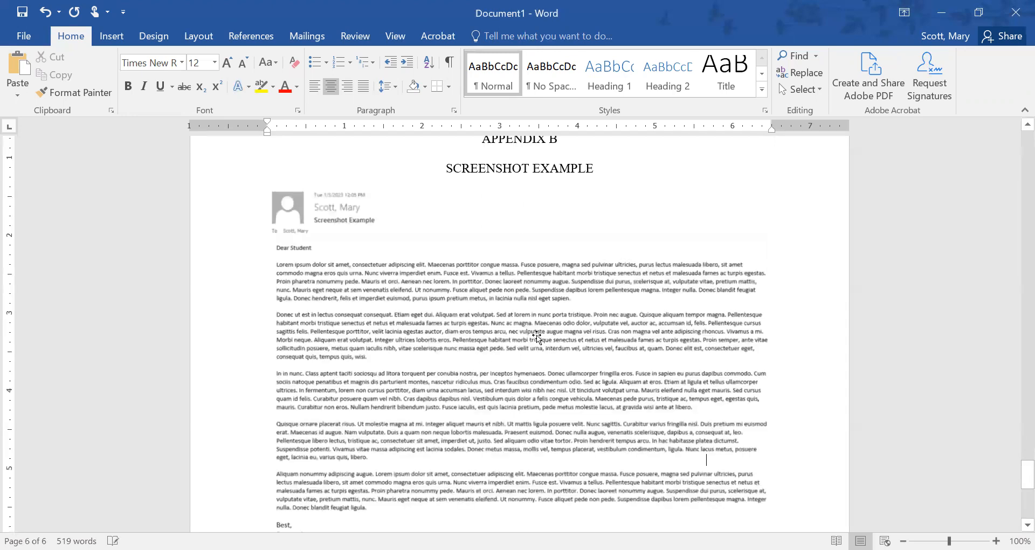
scroll(617, 324, up, 4)
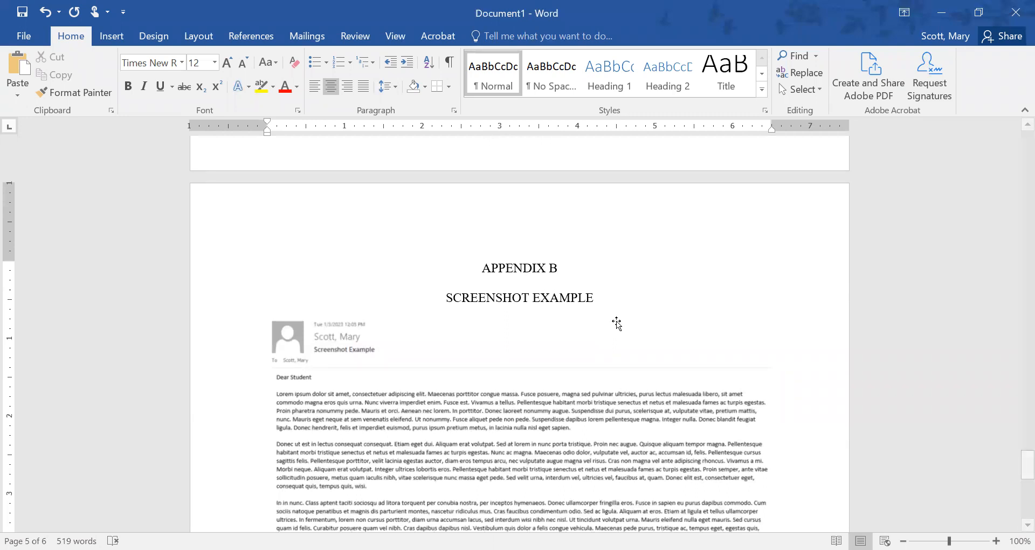
Shrink the e-mail screenshot proportionally to about 6.1 inches wide so it sits inside the page margins
click(468, 371)
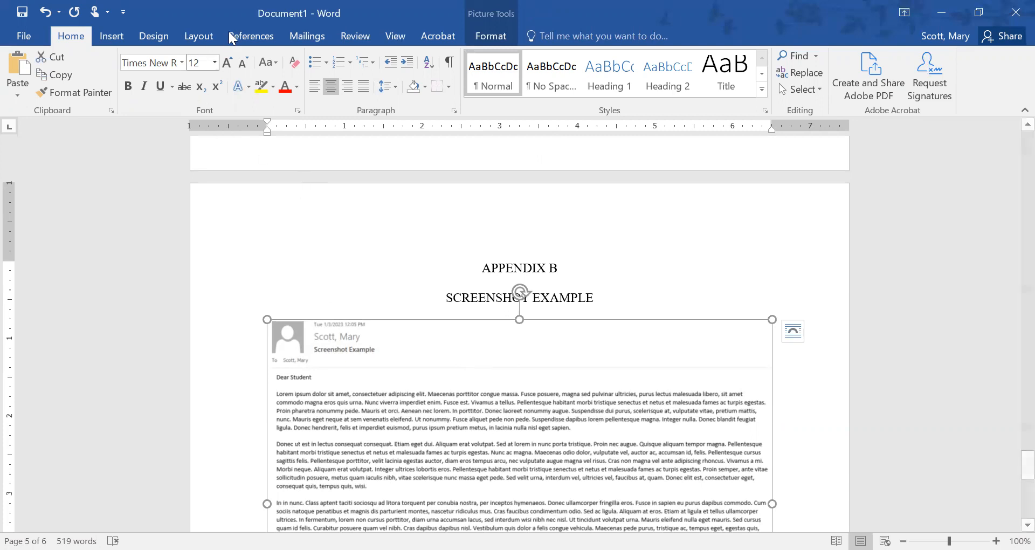
click(404, 35)
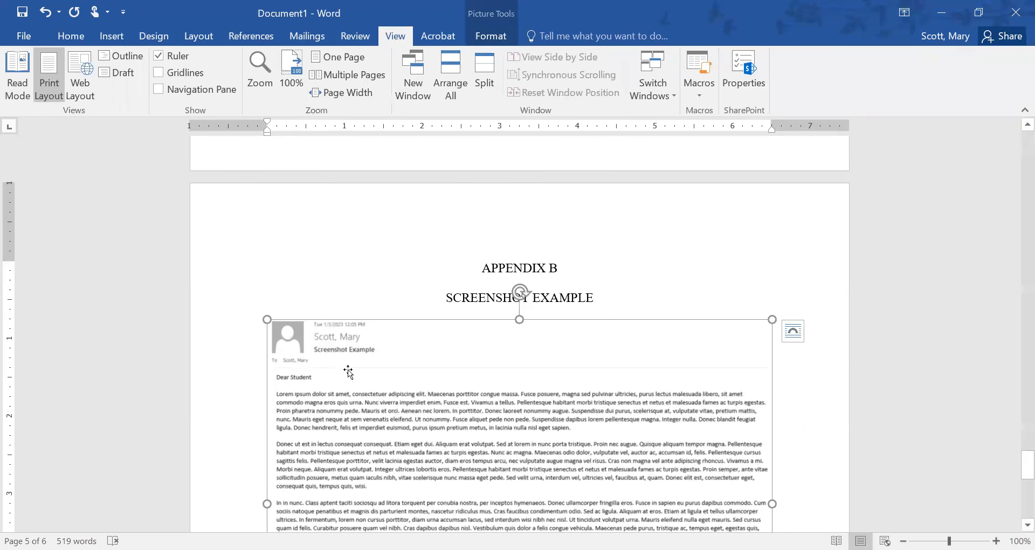
scroll(346, 367, down, 3)
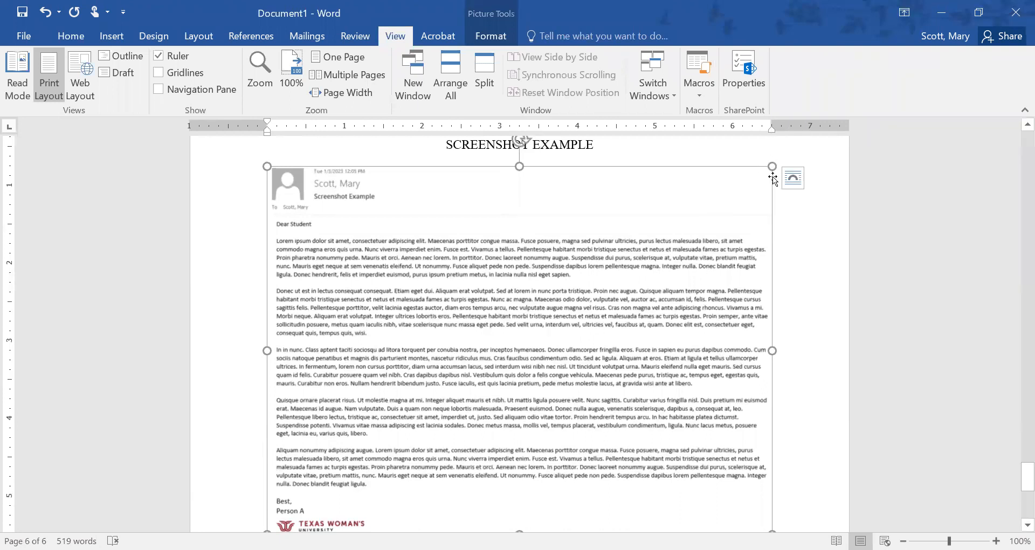
drag(771, 167, 753, 170)
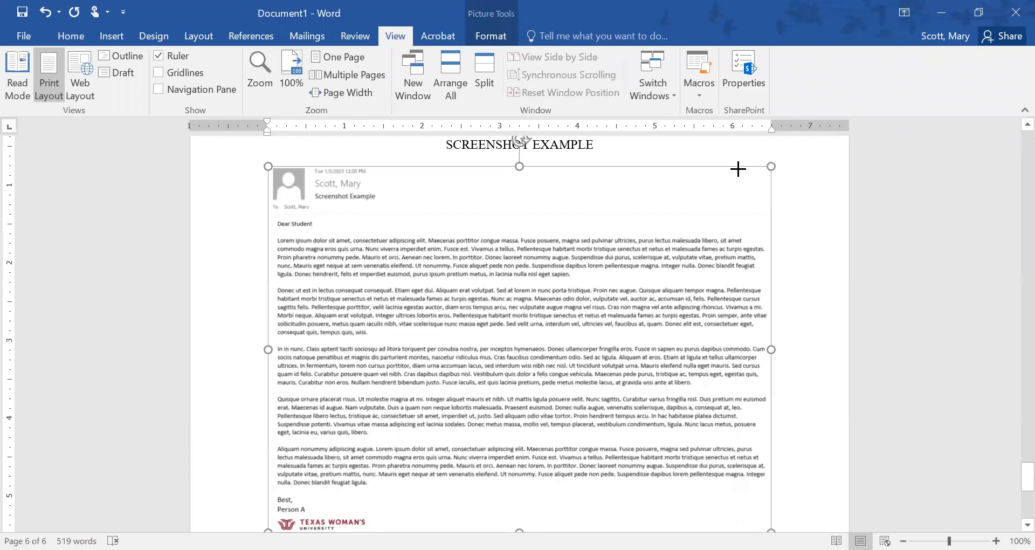
scroll(794, 257, down, 3)
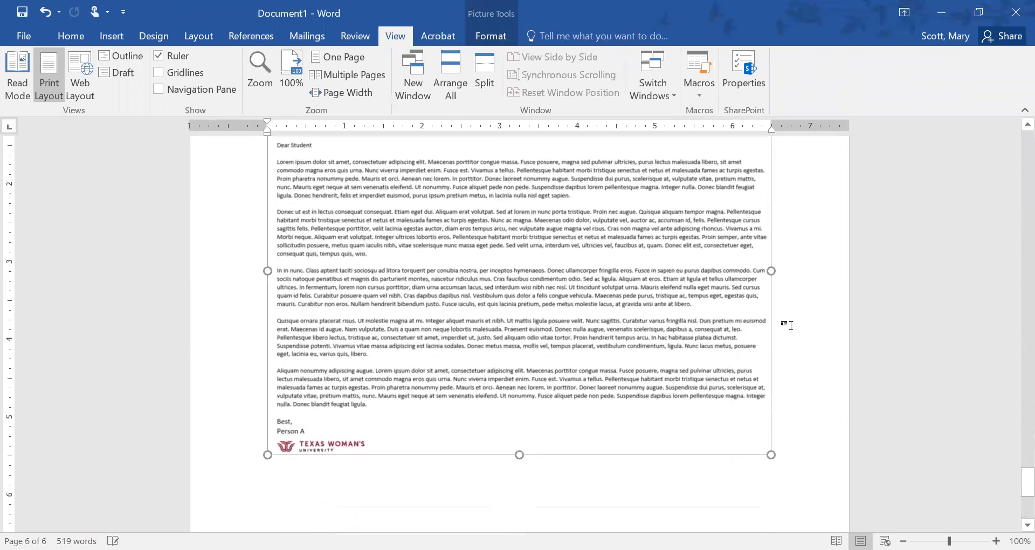
drag(770, 453, 759, 437)
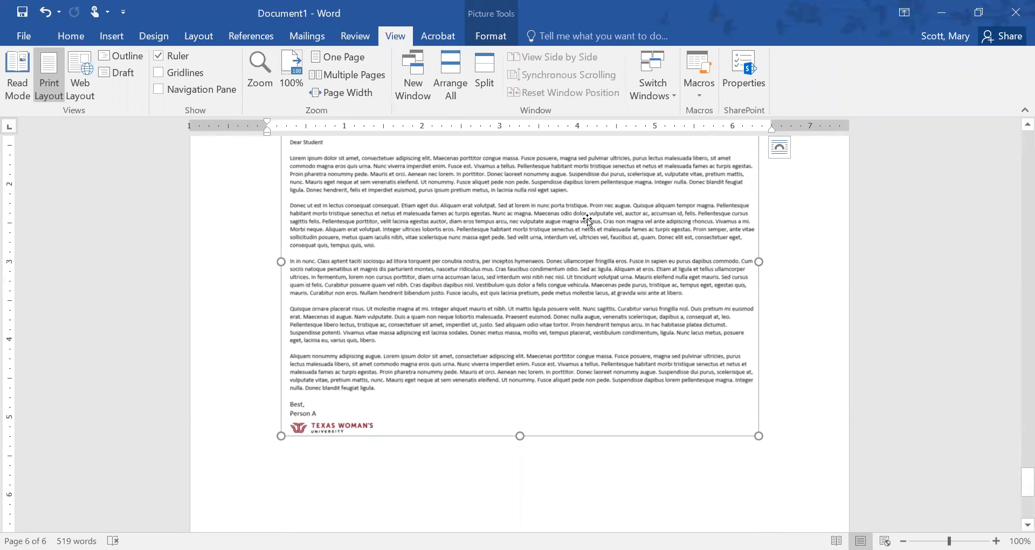
scroll(593, 216, up, 5)
scroll(593, 215, down, 3)
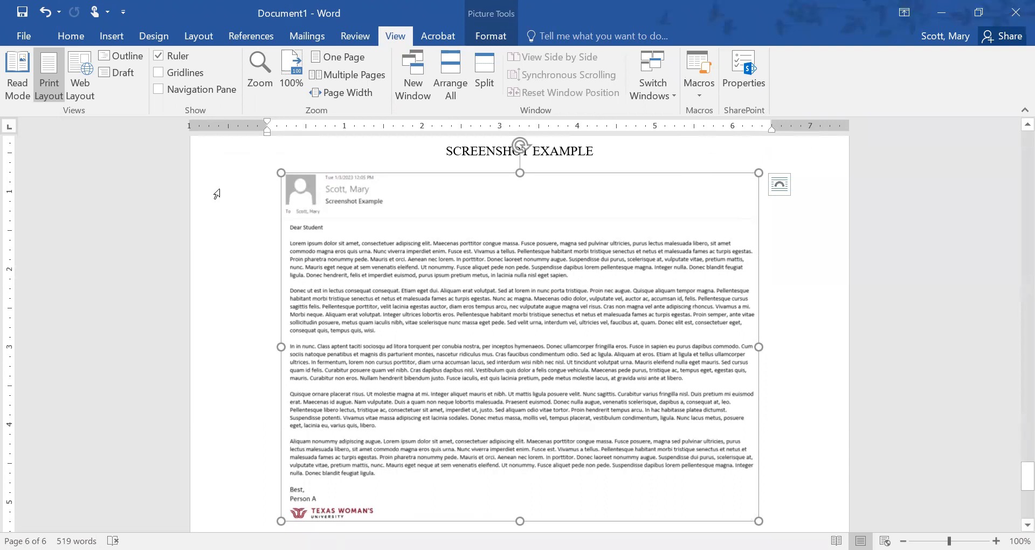
scroll(217, 194, up, 5)
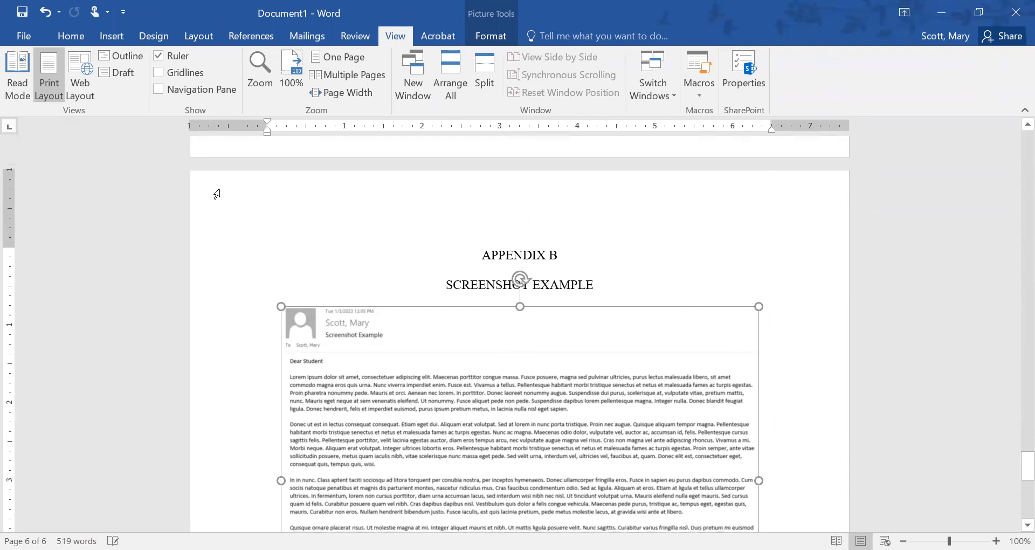